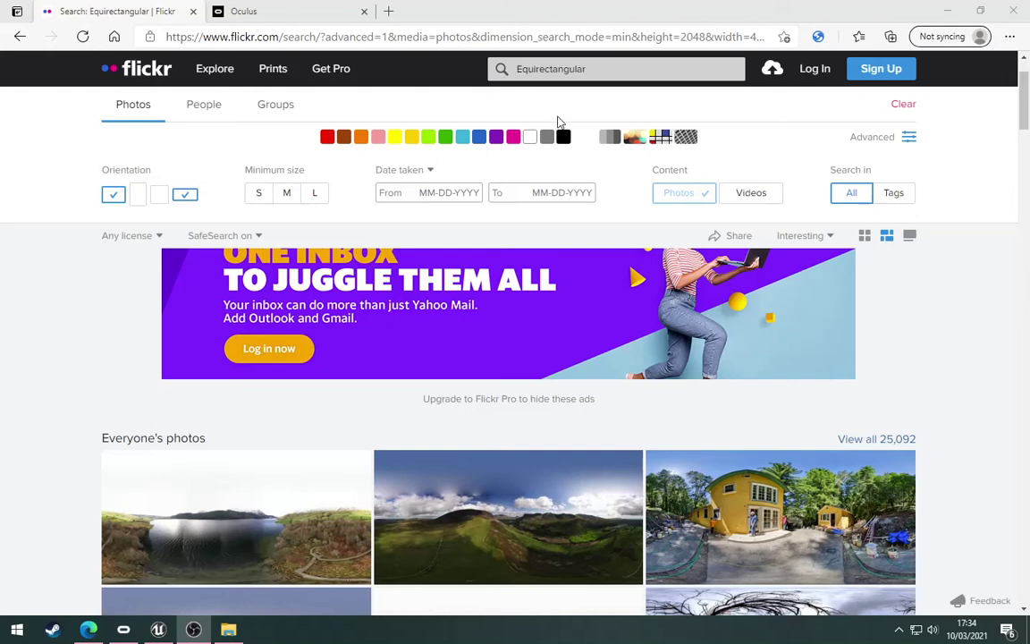
Step: Open the Mynydd Mawr 360 panorama on Flickr and download it at X-Large 6144 × 3072
scroll(429, 243, down, 1)
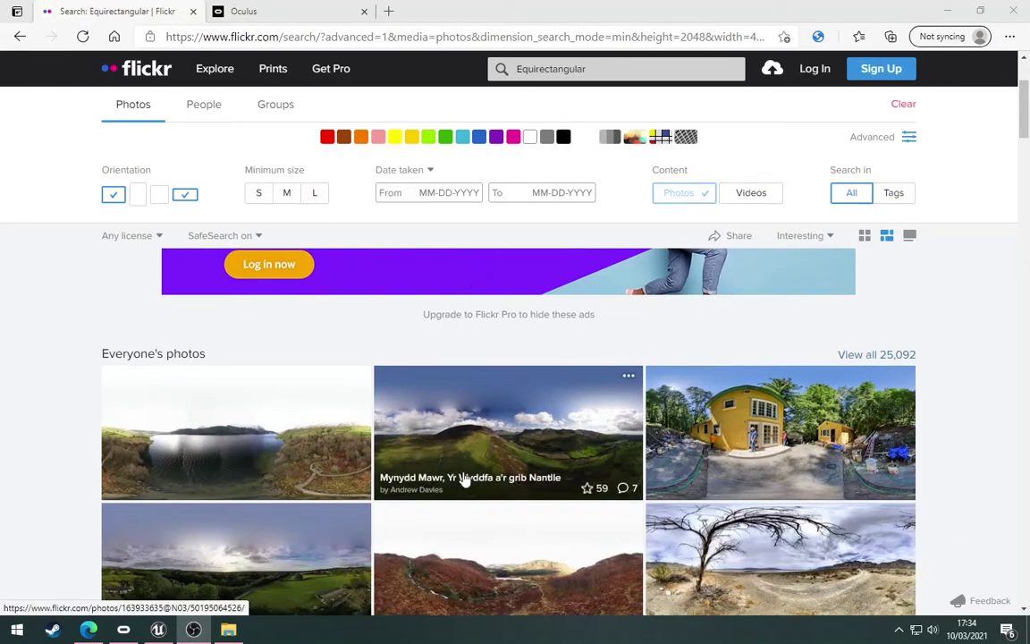
scroll(517, 401, down, 1)
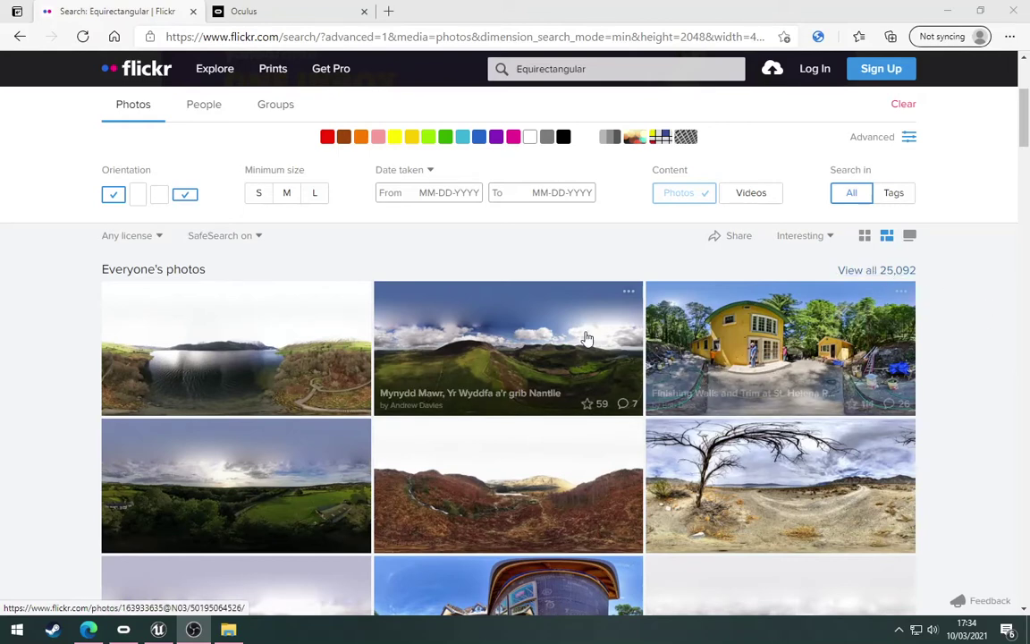
click(510, 323)
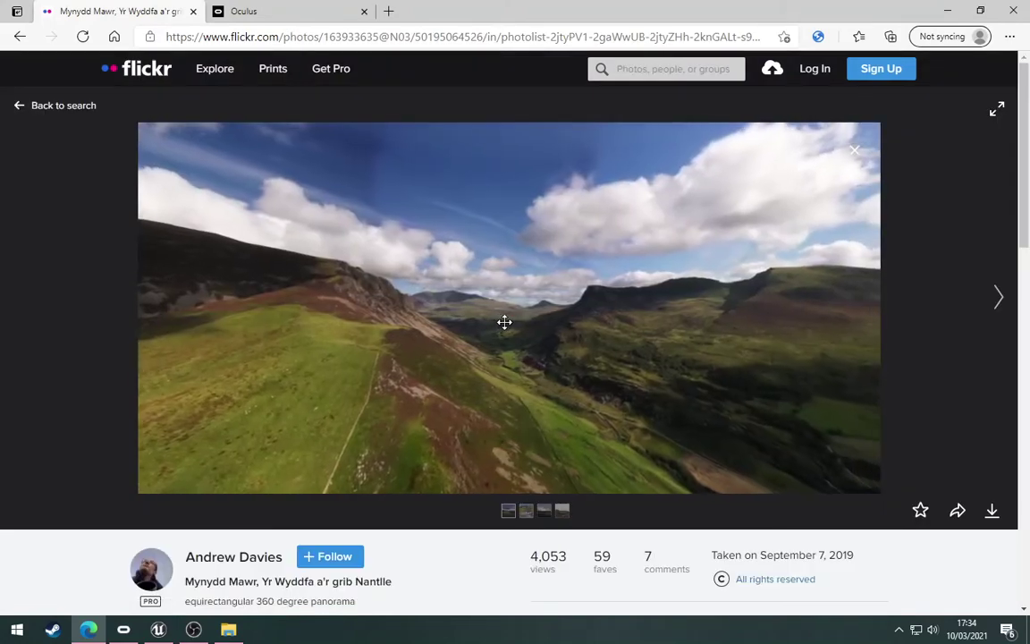
mouse_move(656, 351)
mouse_down()
mouse_move(527, 329)
mouse_move(775, 354)
mouse_move(607, 365)
mouse_move(623, 402)
mouse_move(738, 338)
mouse_move(658, 357)
mouse_up()
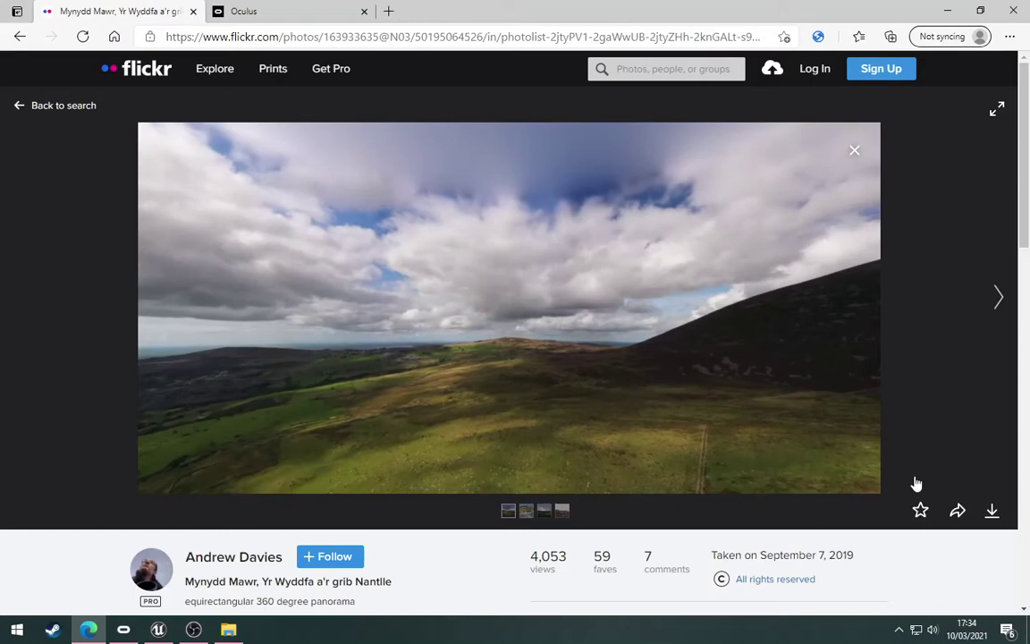
click(993, 512)
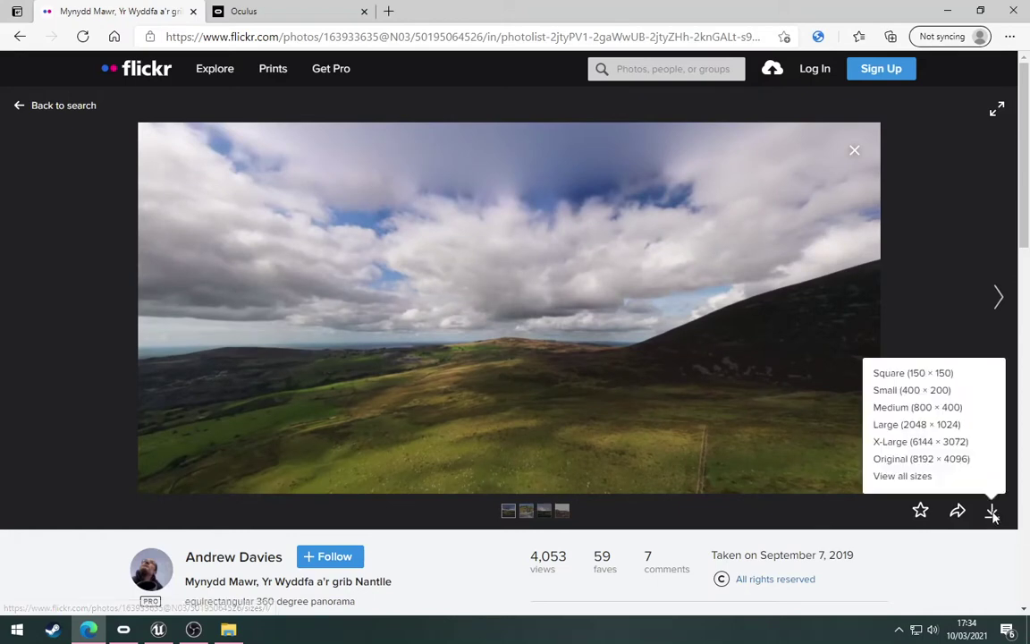
click(928, 442)
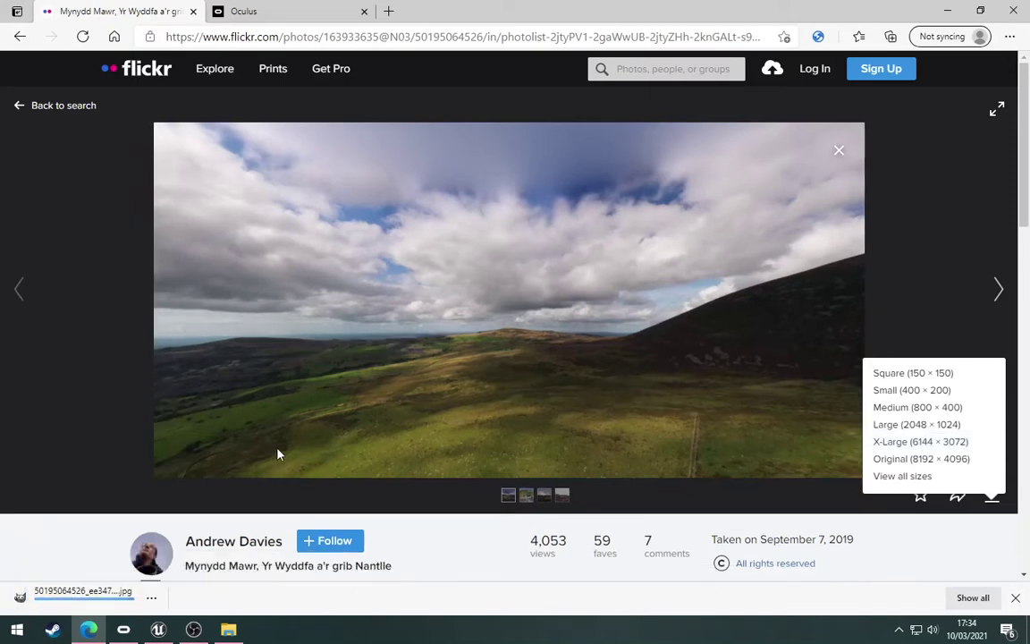
Step: Show the downloaded panorama jpg in its Downloads folder and open it with Paint
click(151, 598)
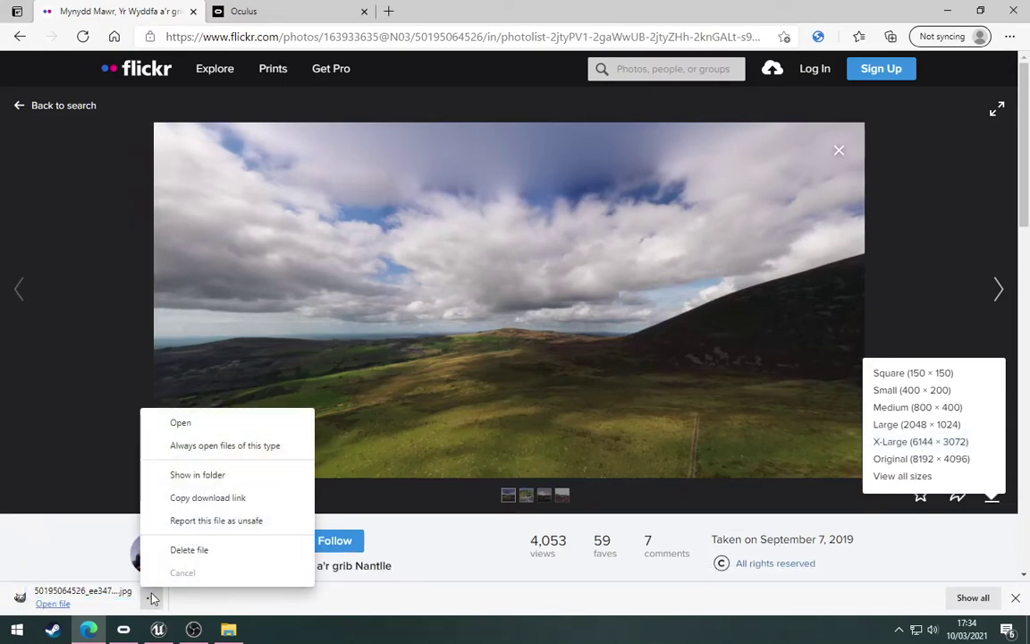
click(212, 474)
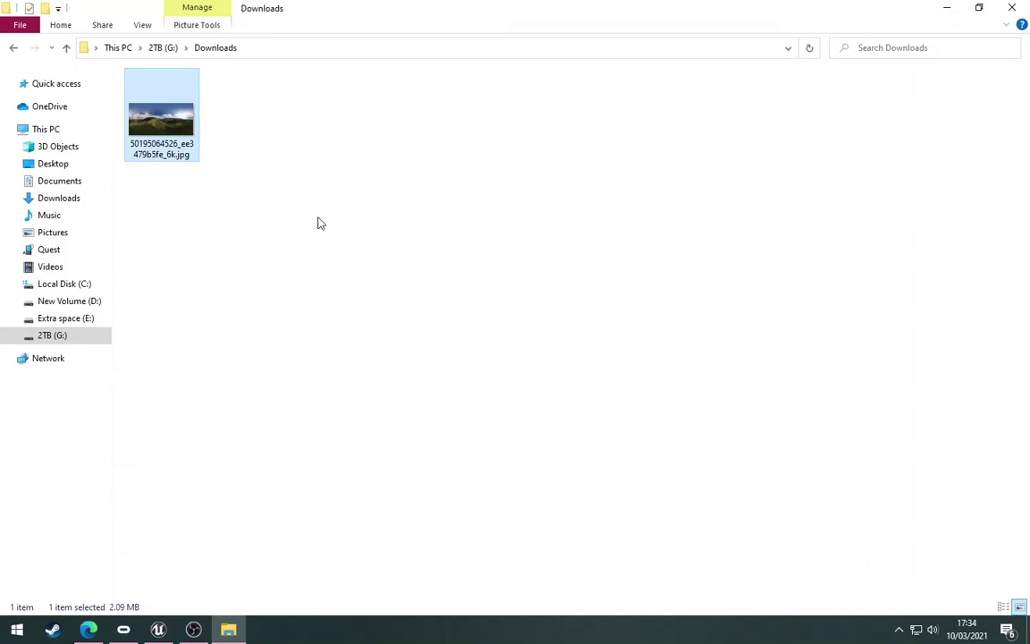
right_click(161, 116)
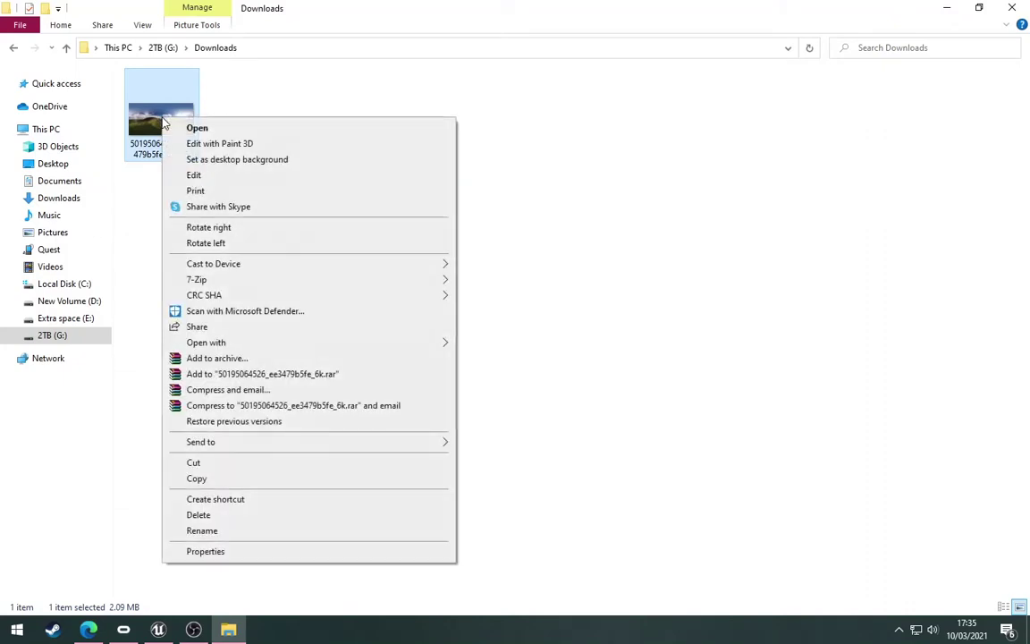
mouse_move(257, 345)
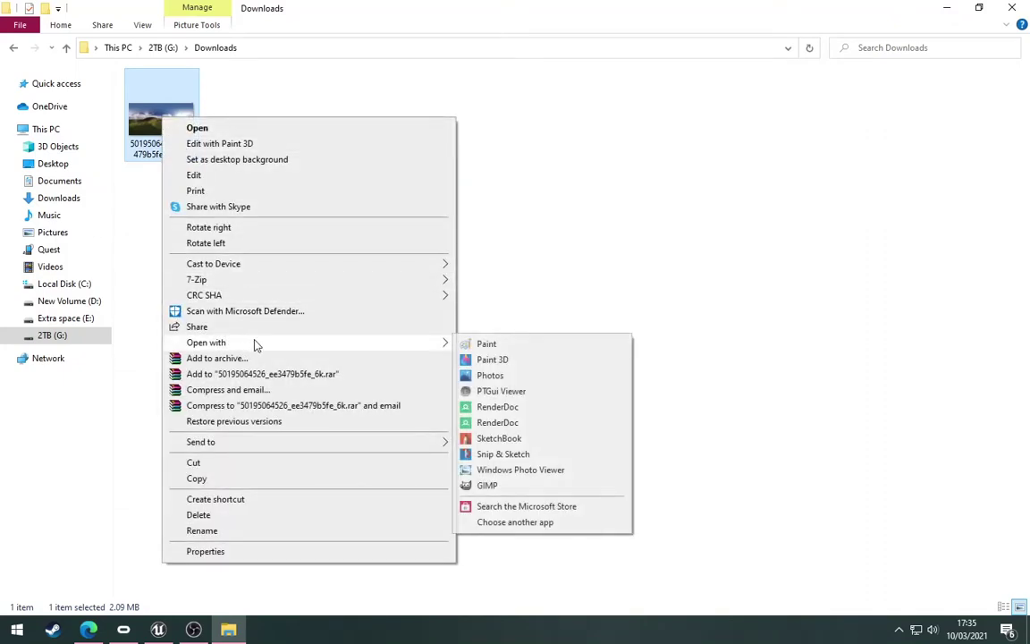
click(503, 346)
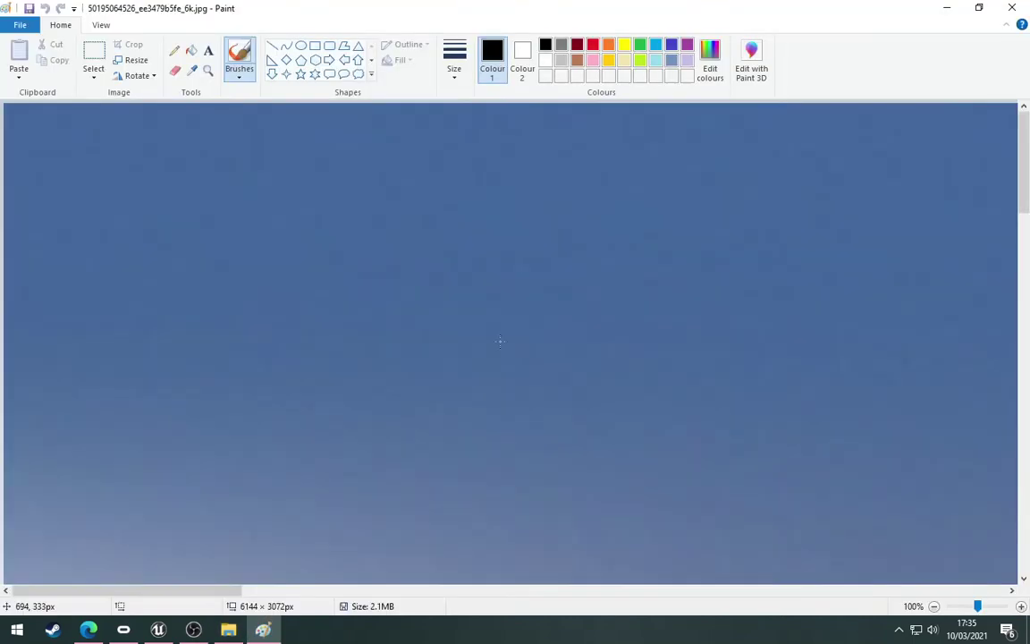
Step: Resize the panorama in pixels to 4096 × 2048 with aspect ratio kept, then save it
click(131, 60)
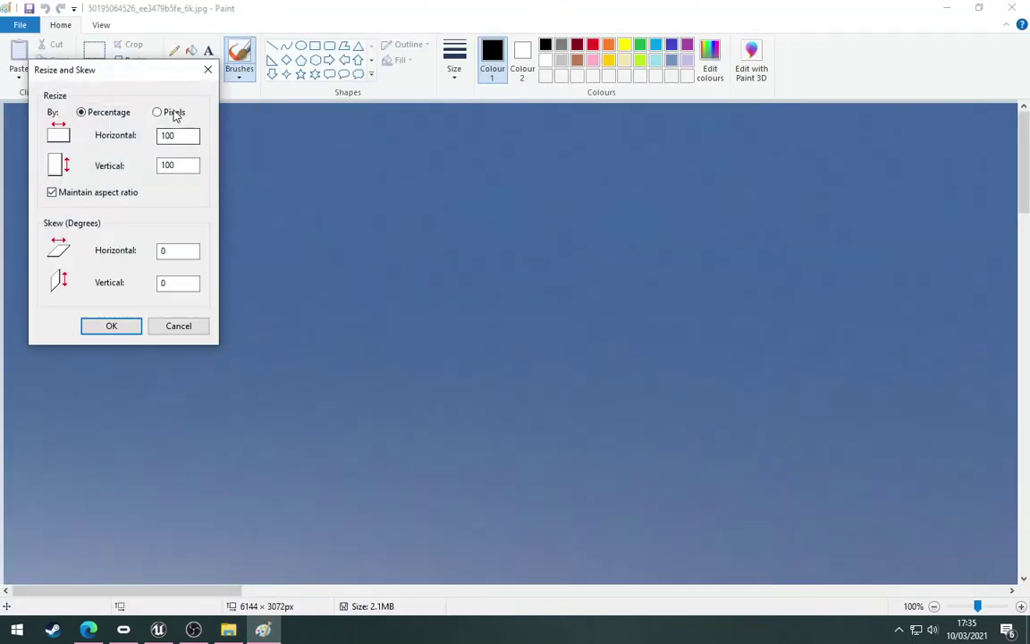
click(170, 111)
drag(189, 134, 141, 137)
text(4096)
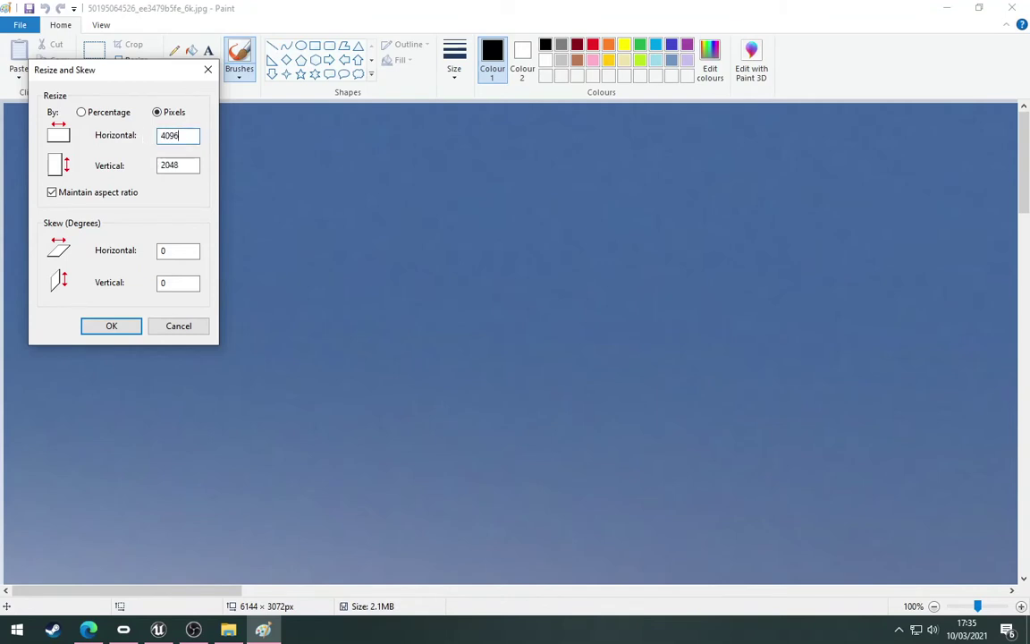
key(Tab)
click(111, 327)
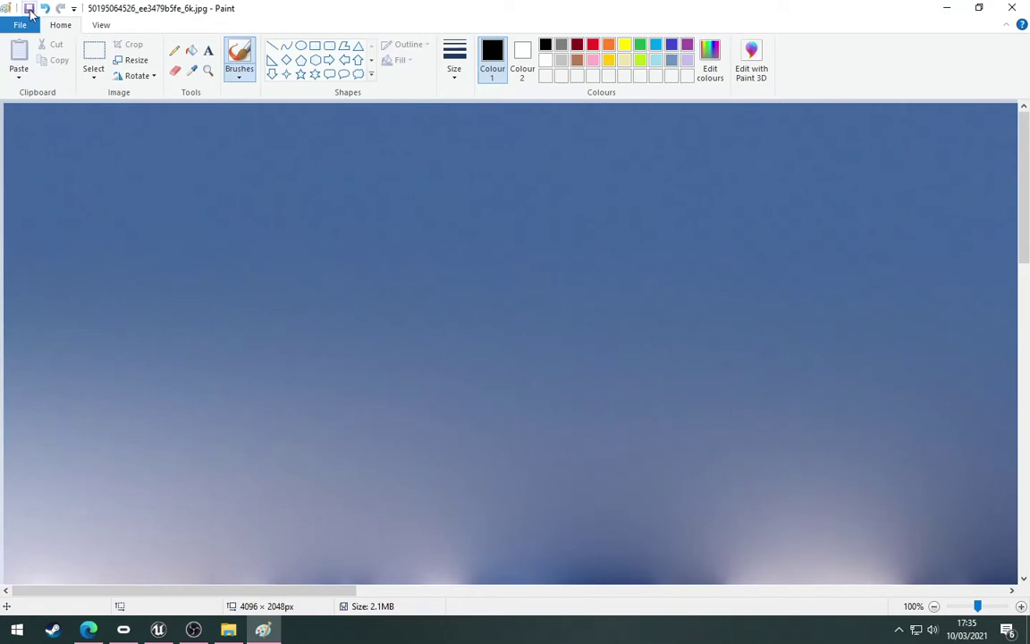
click(29, 13)
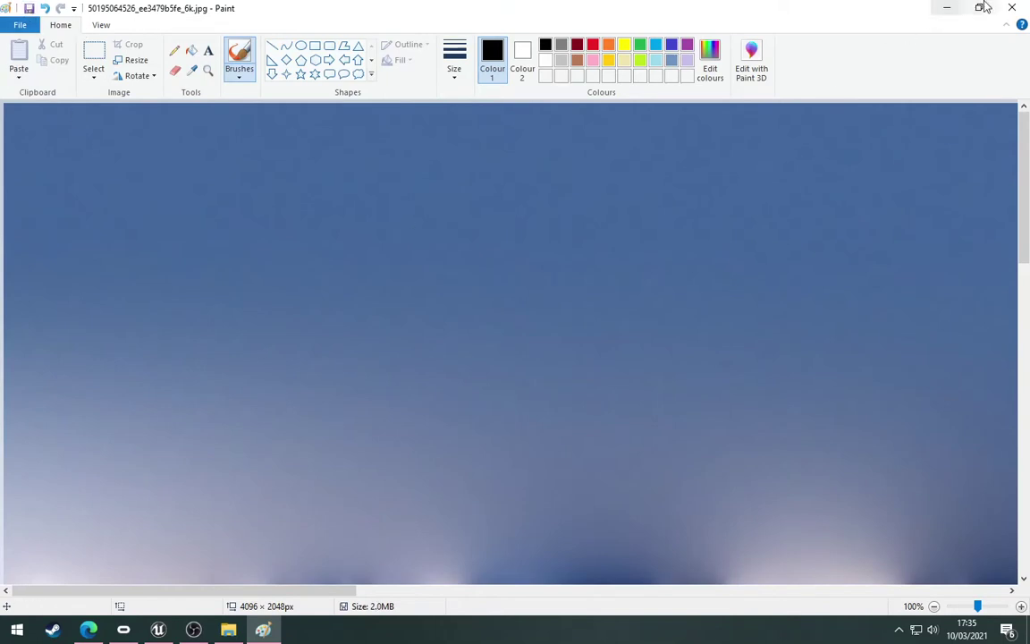
Step: Close Paint and rename the panorama jpg in Downloads to photo1.jpg
click(1020, 8)
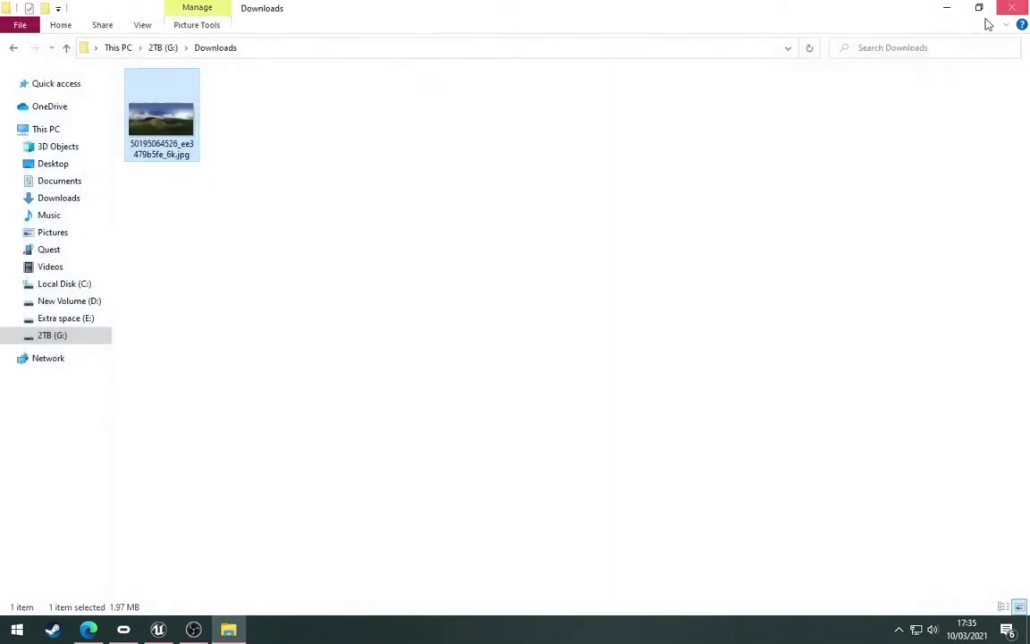
right_click(158, 152)
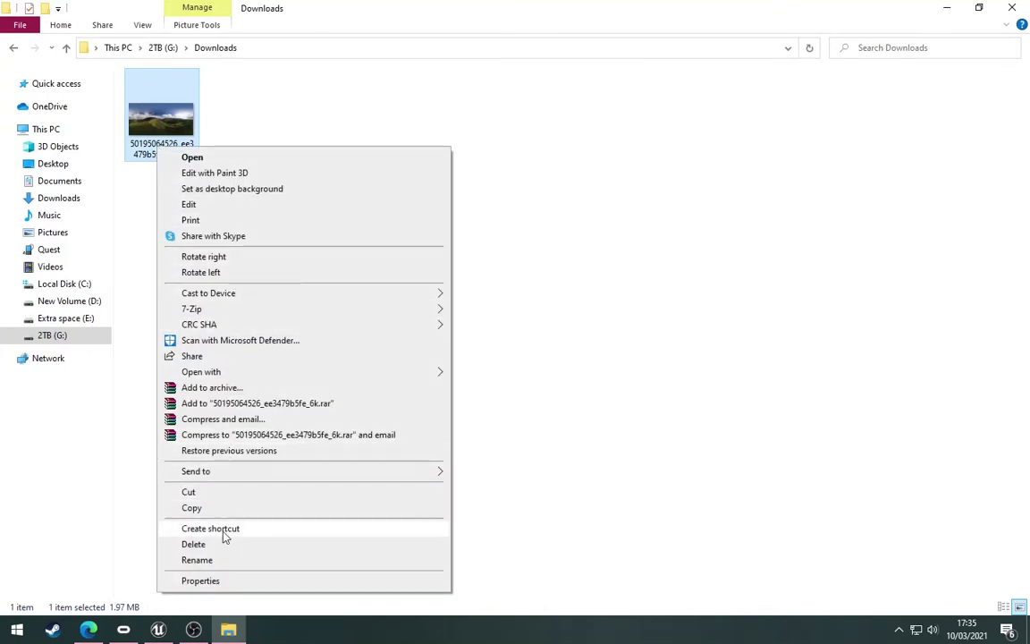
click(198, 559)
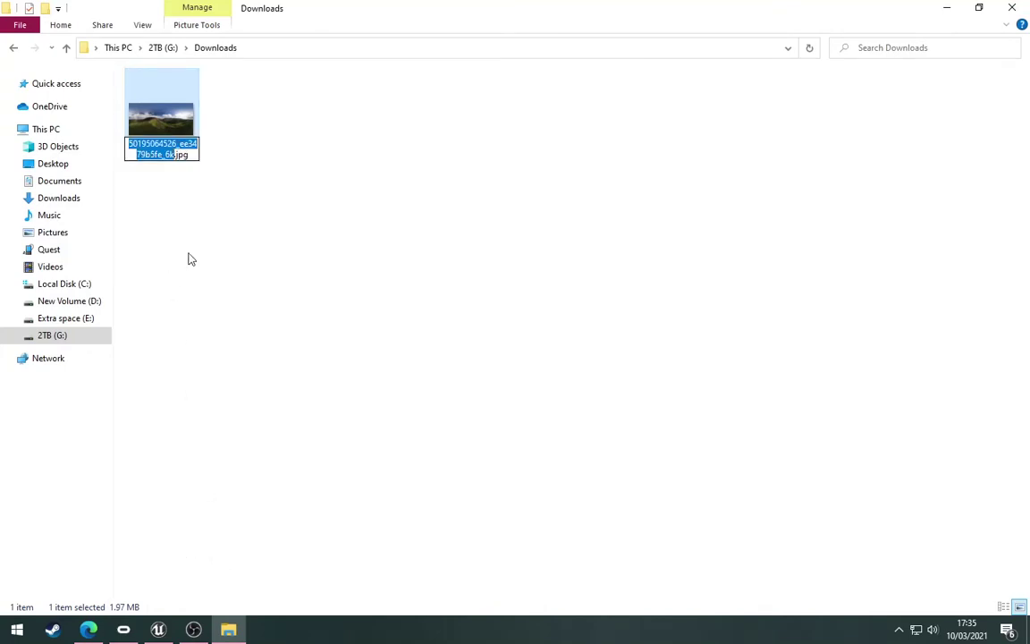
text(photo)
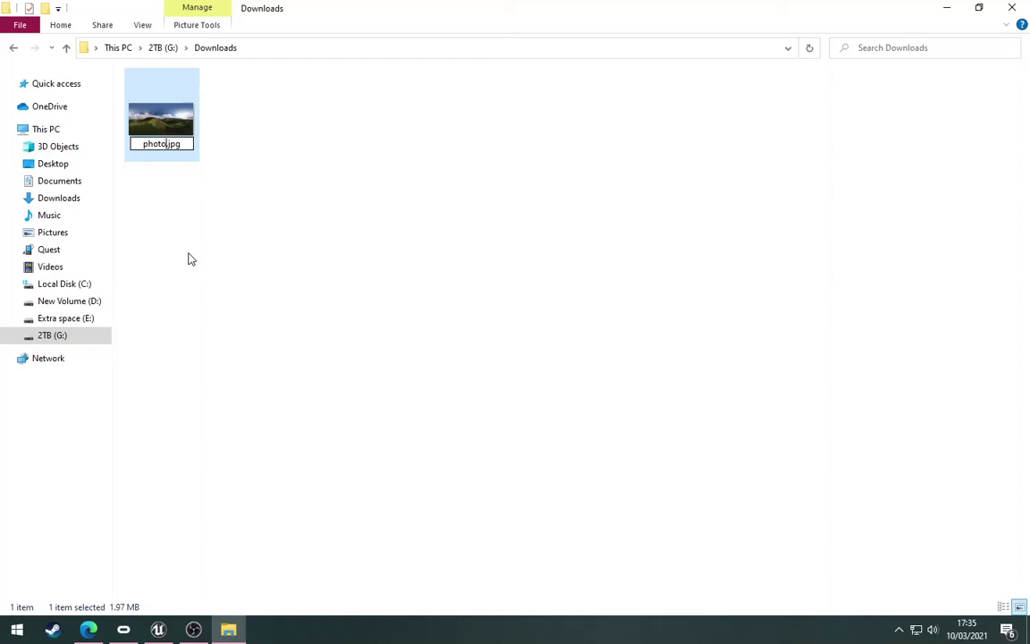
text(1)
key(Return)
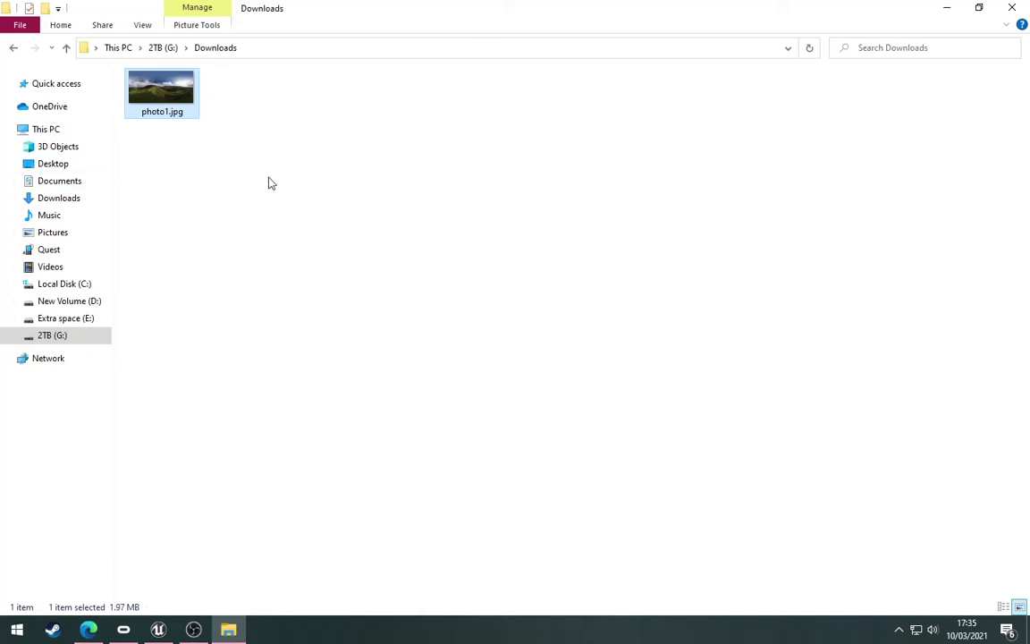
Step: Copy photo1.jpg and open the Quest headset's Internal shared storage
right_click(169, 87)
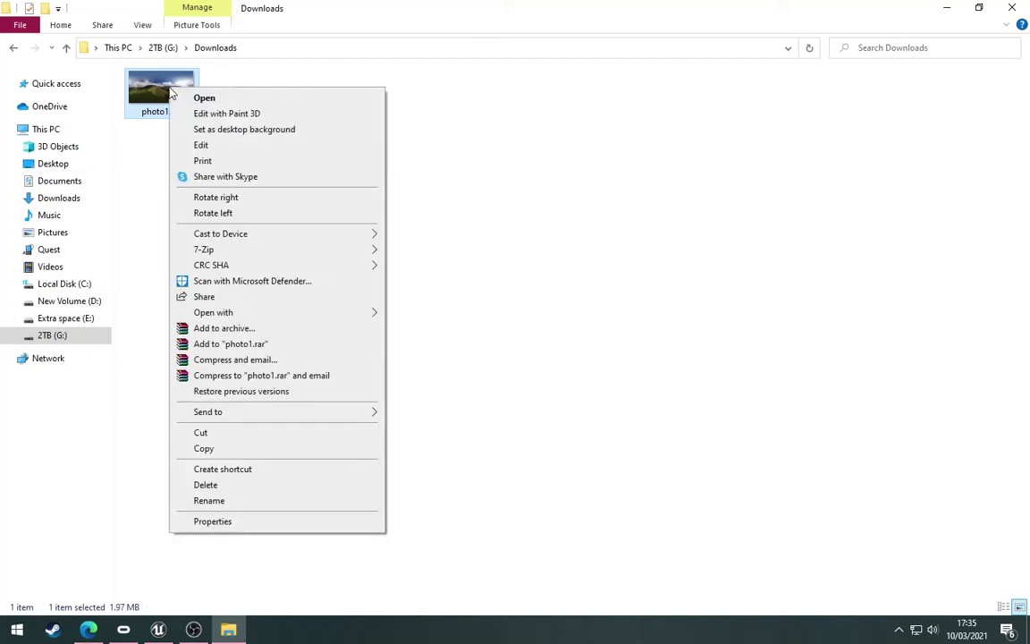
click(219, 451)
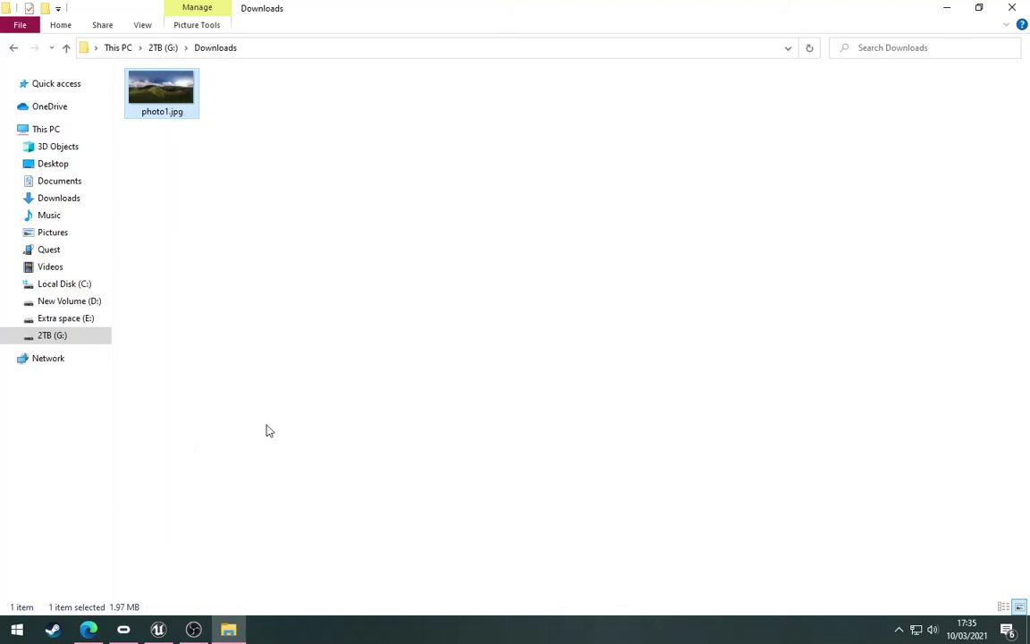
click(65, 253)
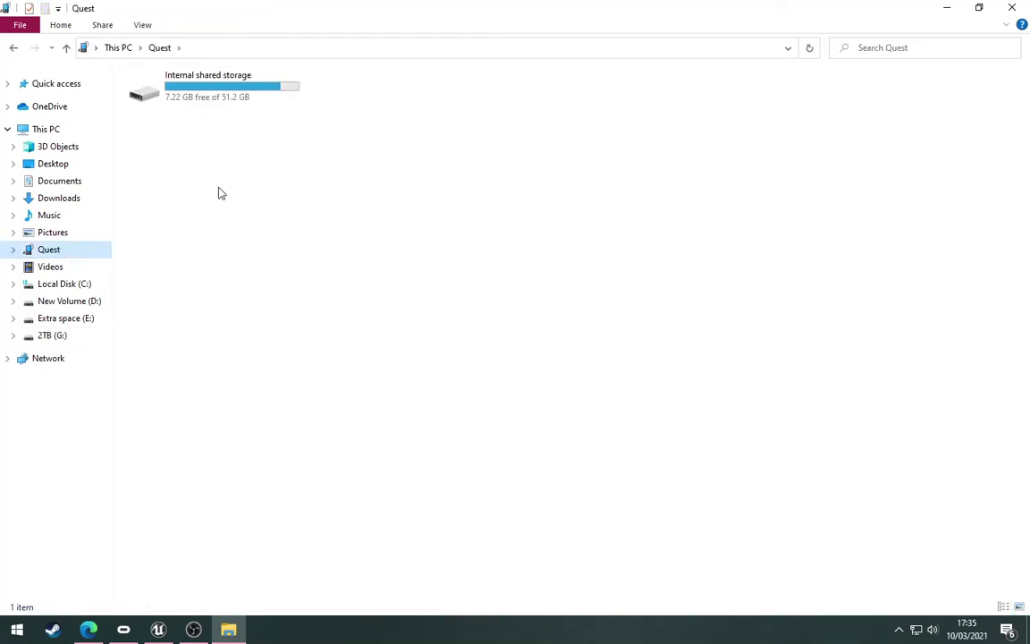
double_click(211, 89)
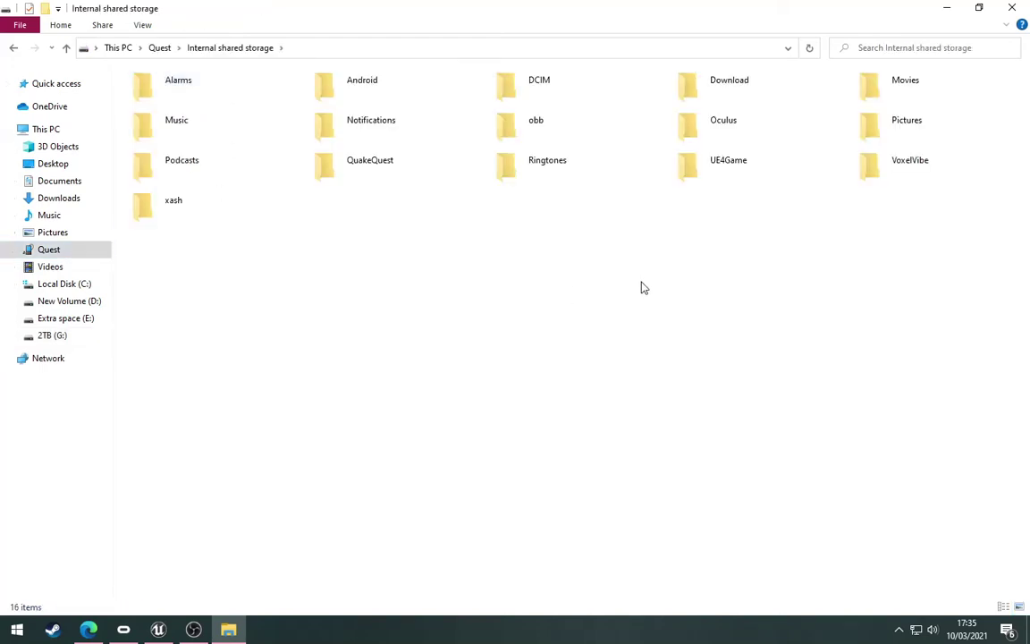
Step: Create a new folder named 360 inside the Quest's Pictures folder
double_click(885, 131)
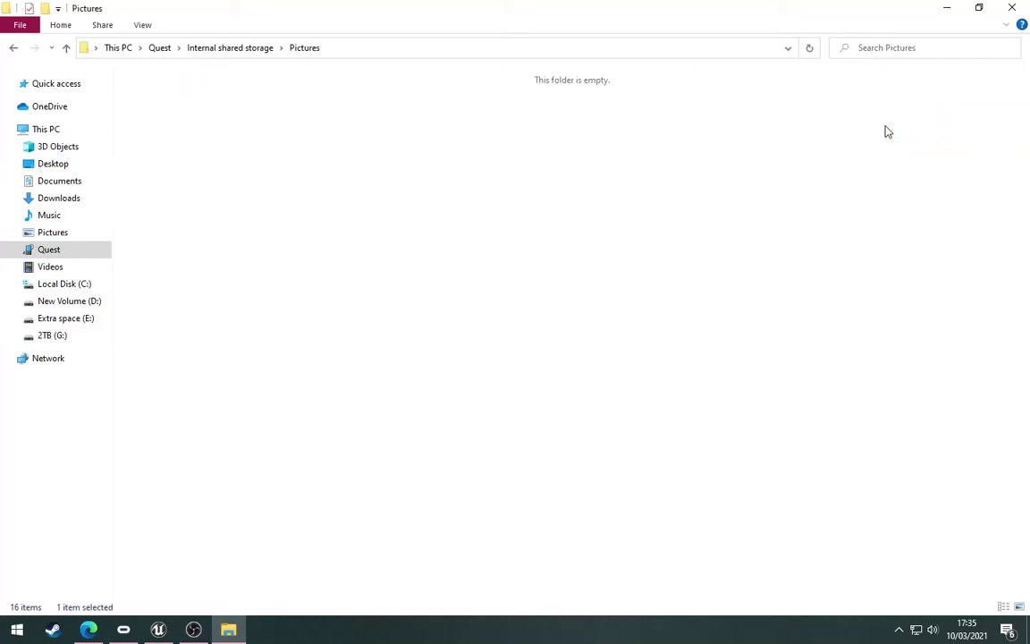
right_click(289, 164)
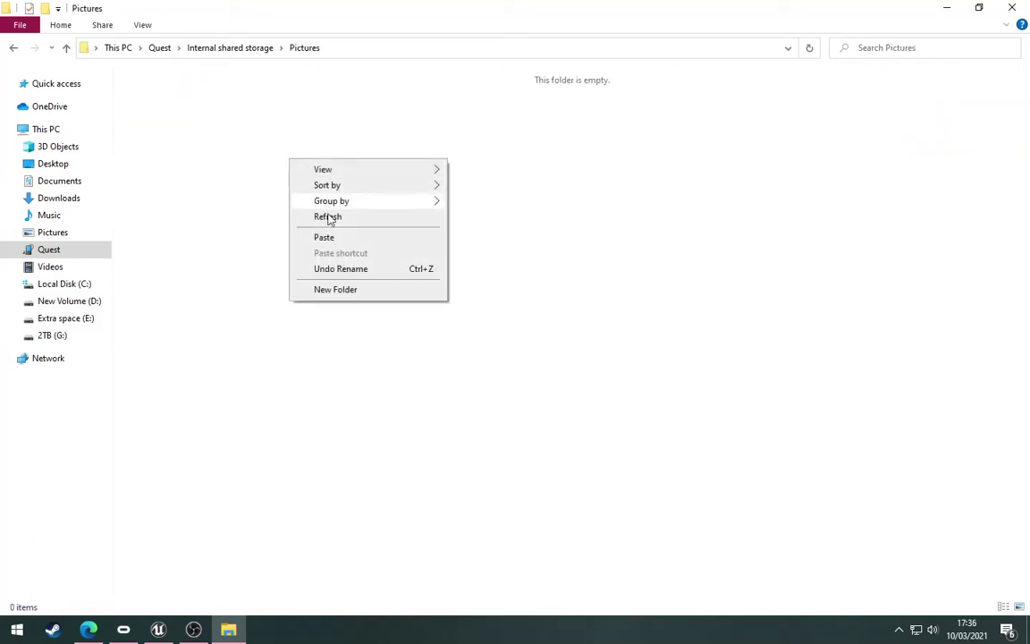
click(345, 291)
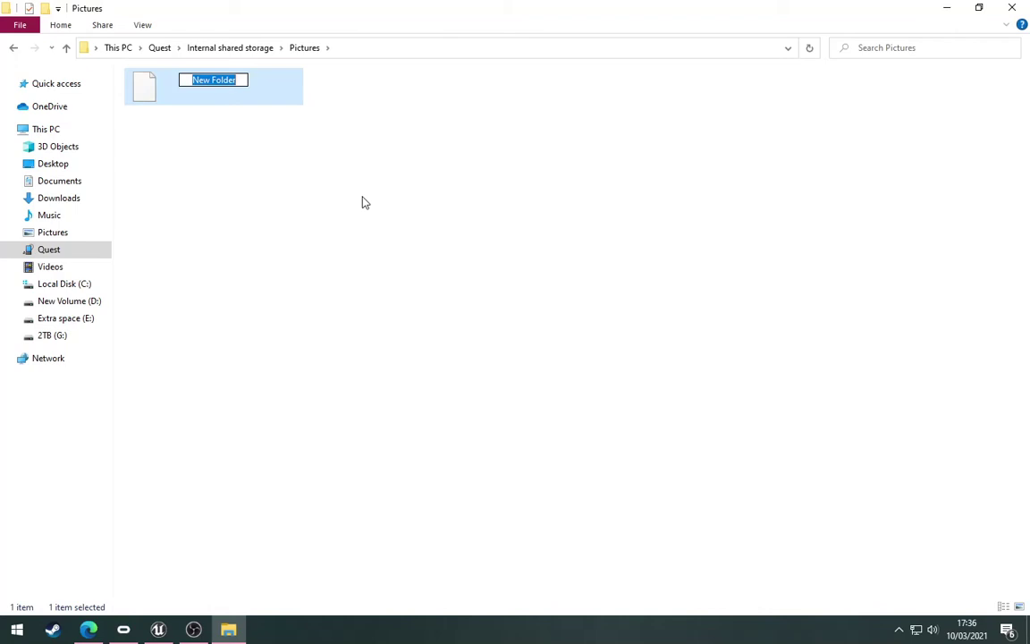
text(360)
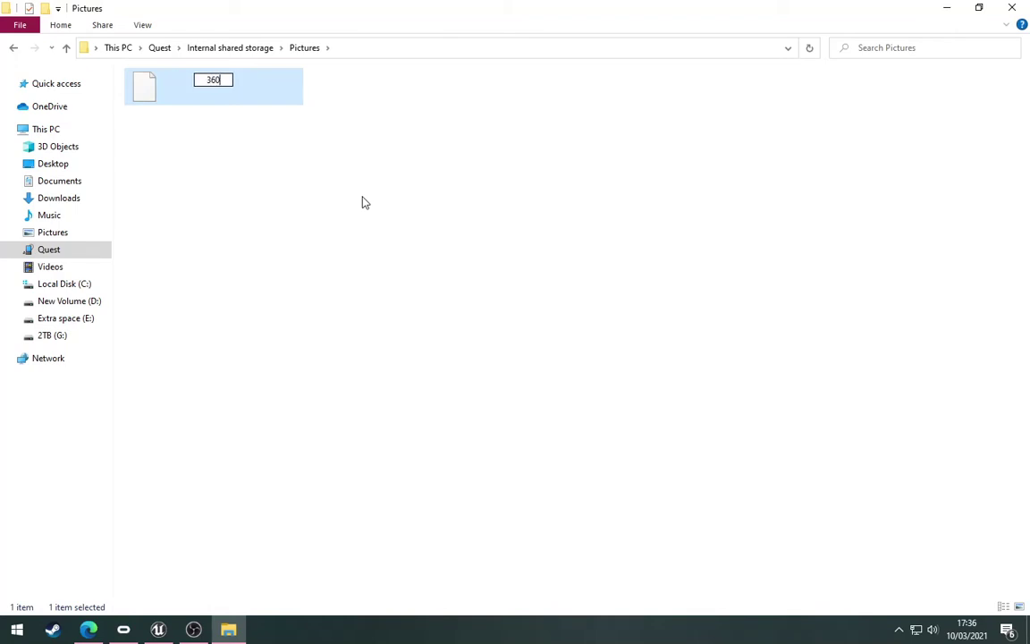
key(Return)
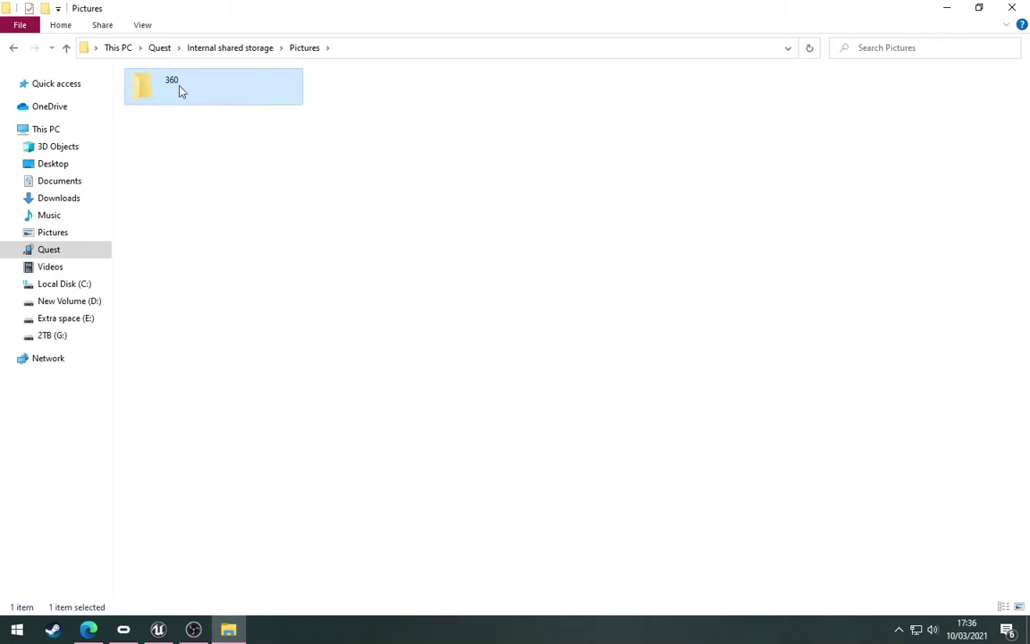
Step: Paste photo1.jpg into the new 360 folder
double_click(202, 92)
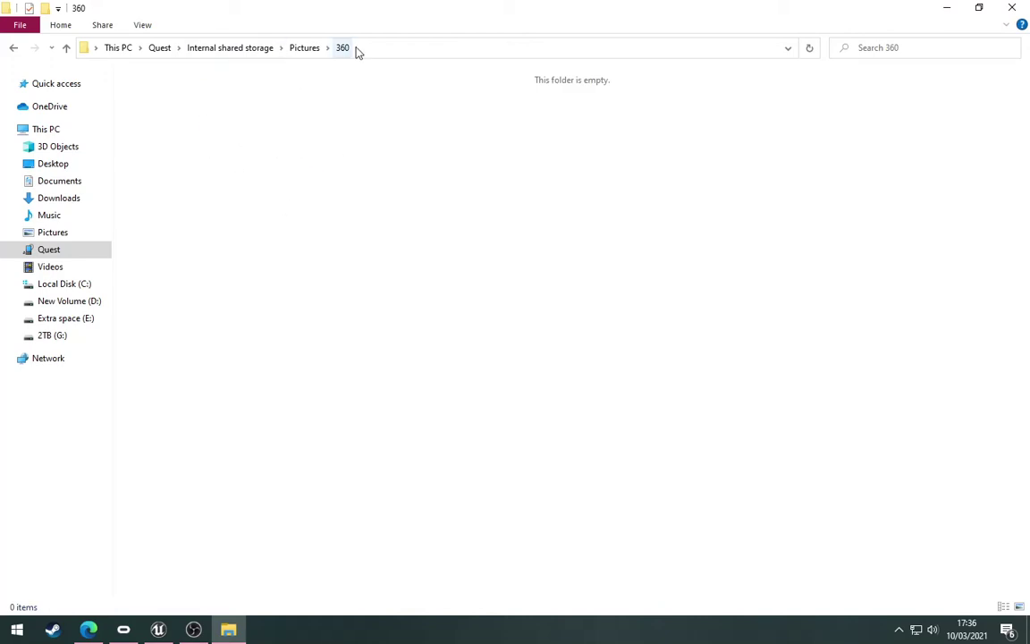
right_click(295, 154)
click(353, 235)
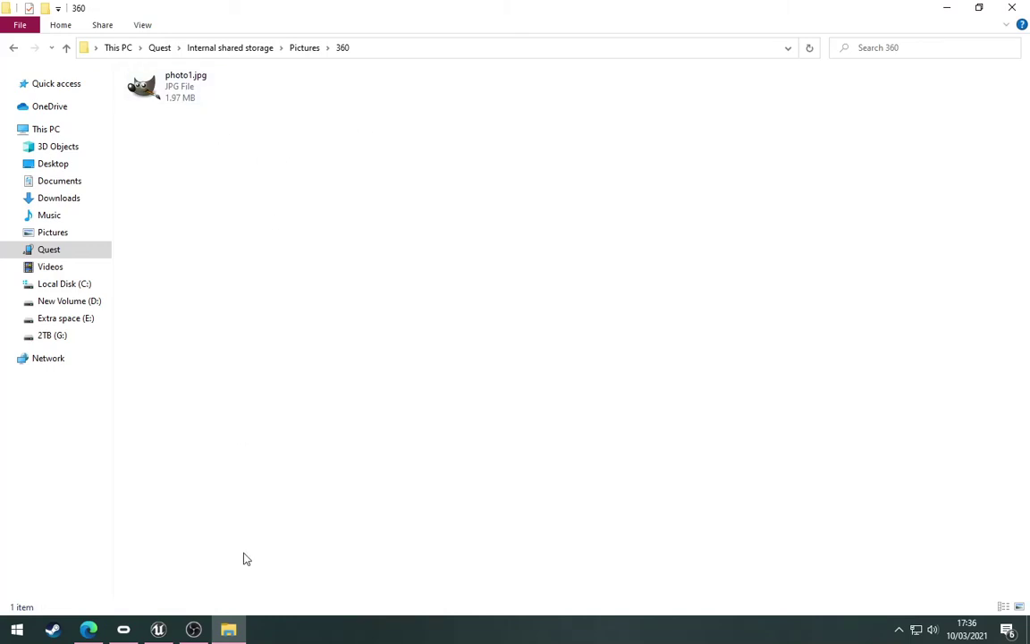
Step: Switch to the browser's Oculus casting tab to view the headset stream
click(89, 629)
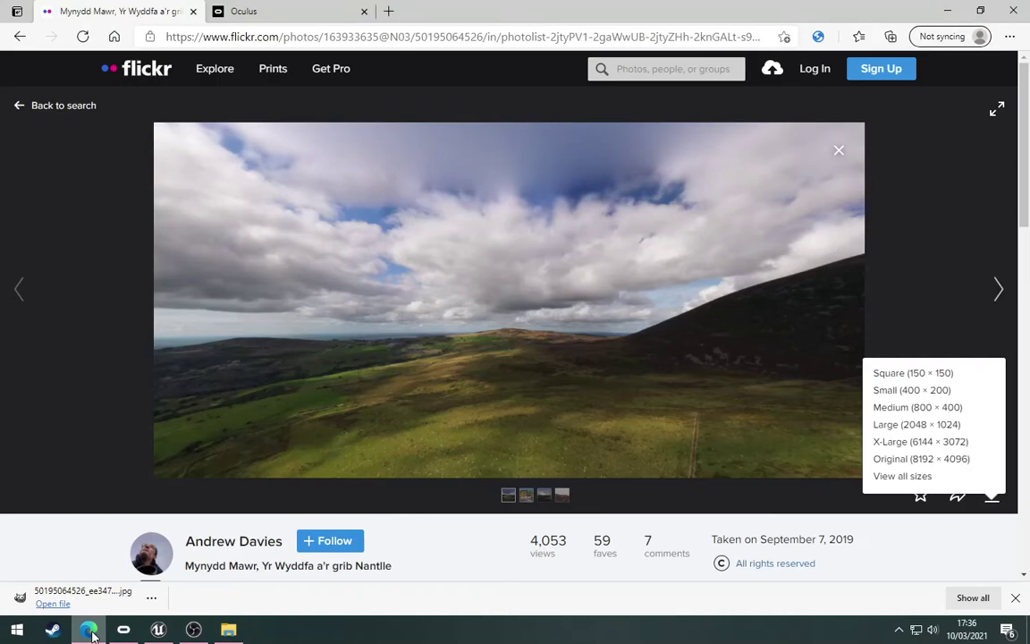